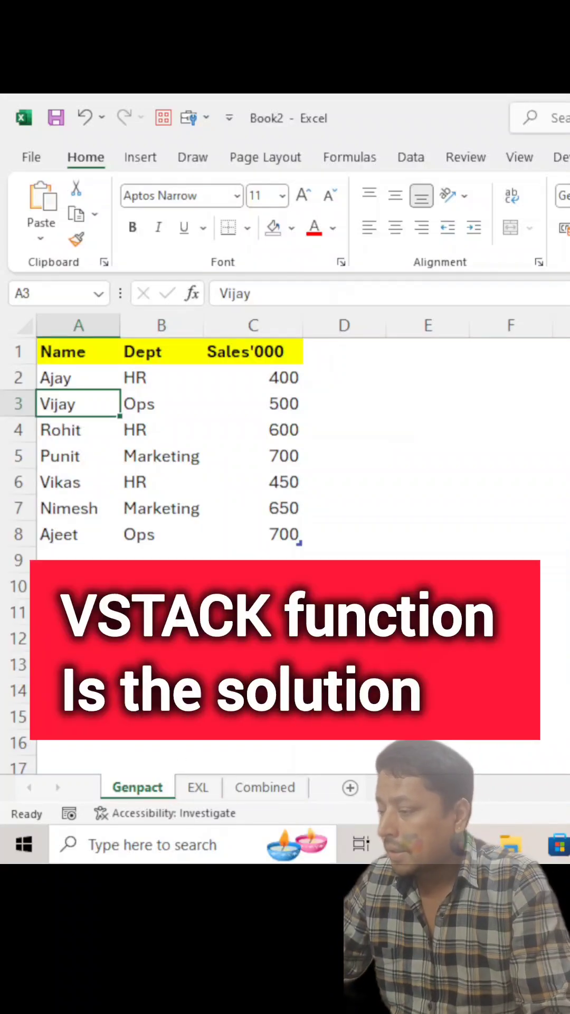
Compare the EXL and Genpact sheets, then display the Combined sheet's merged Name/Dept/Sales table
click(195, 790)
click(141, 788)
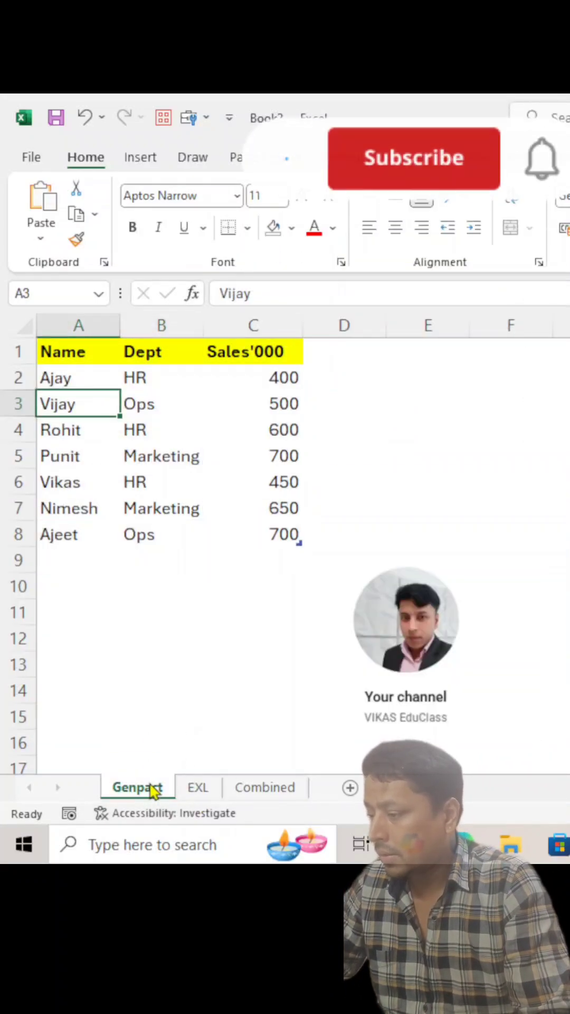
click(198, 789)
click(259, 789)
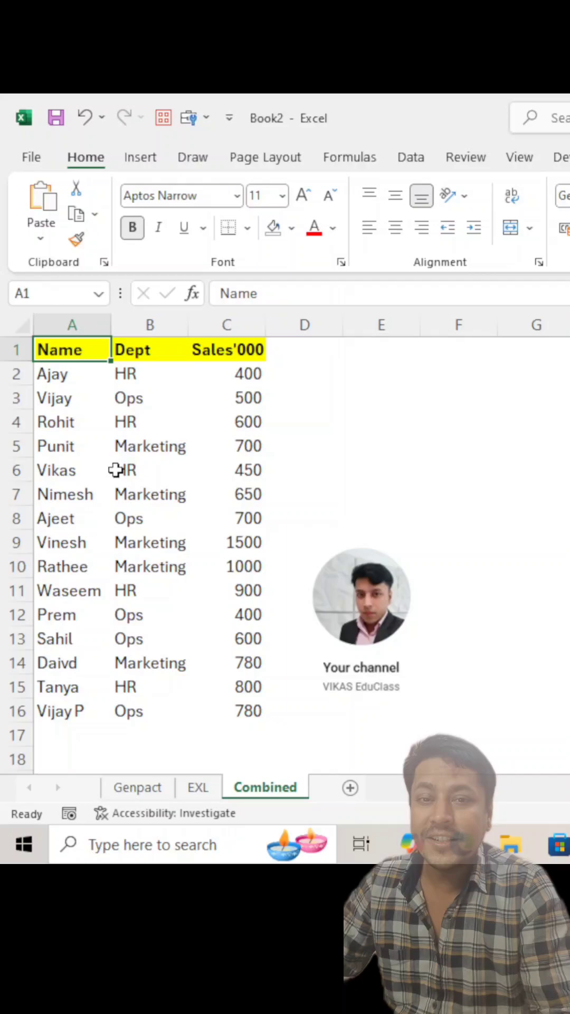
Switch to the Book5 workbook window
key(alt+Tab)
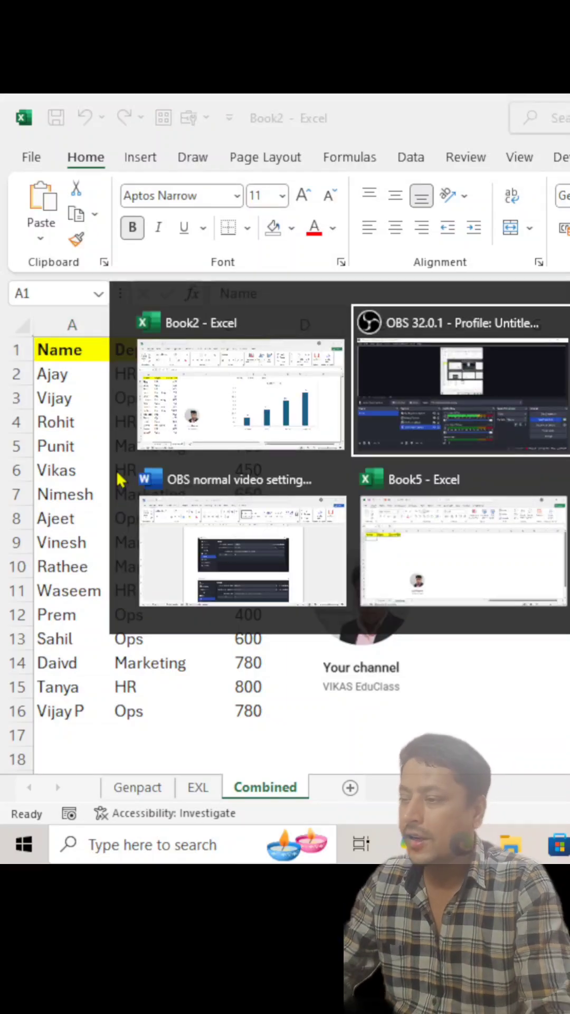
key(alt+Tab)
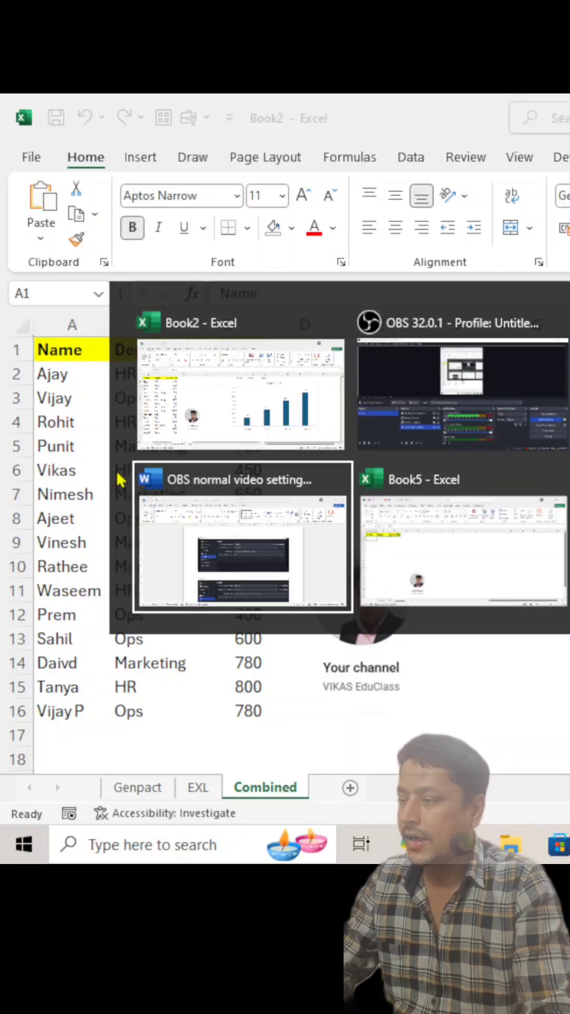
key(alt+Tab)
Review Book5's Genpact, Exl and header-only Combined sheets, ending on Exl
click(137, 787)
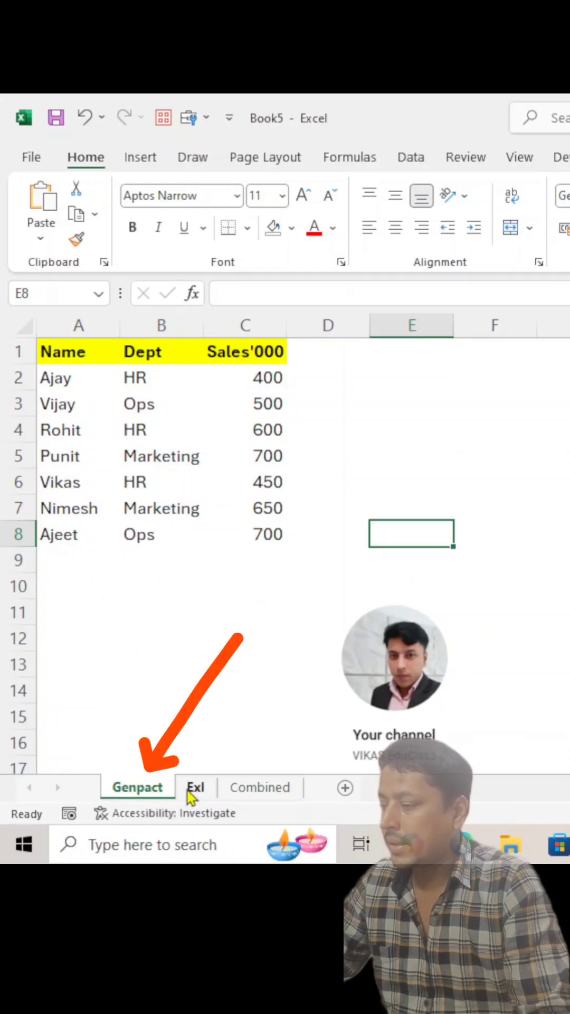
click(195, 787)
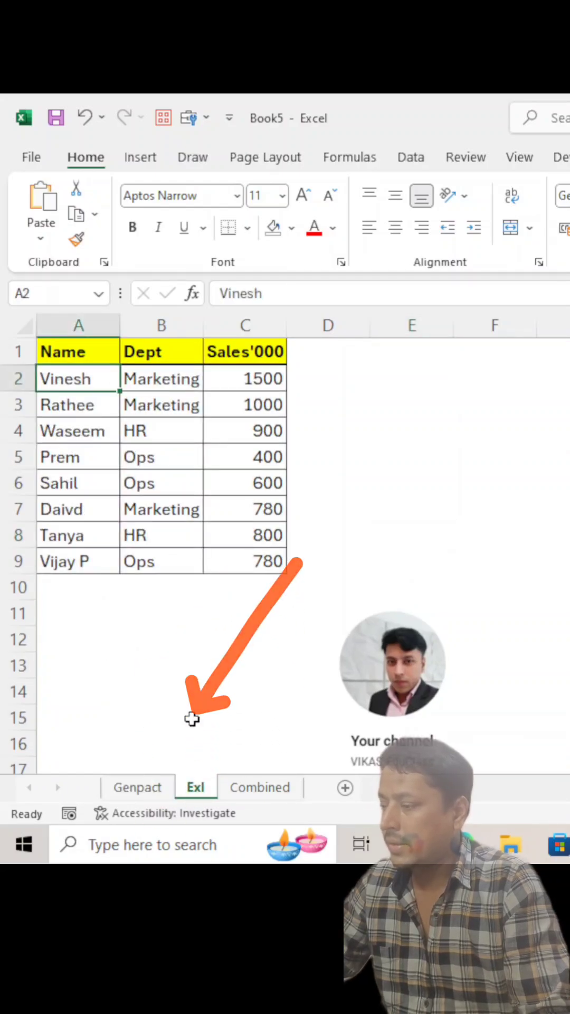
click(255, 795)
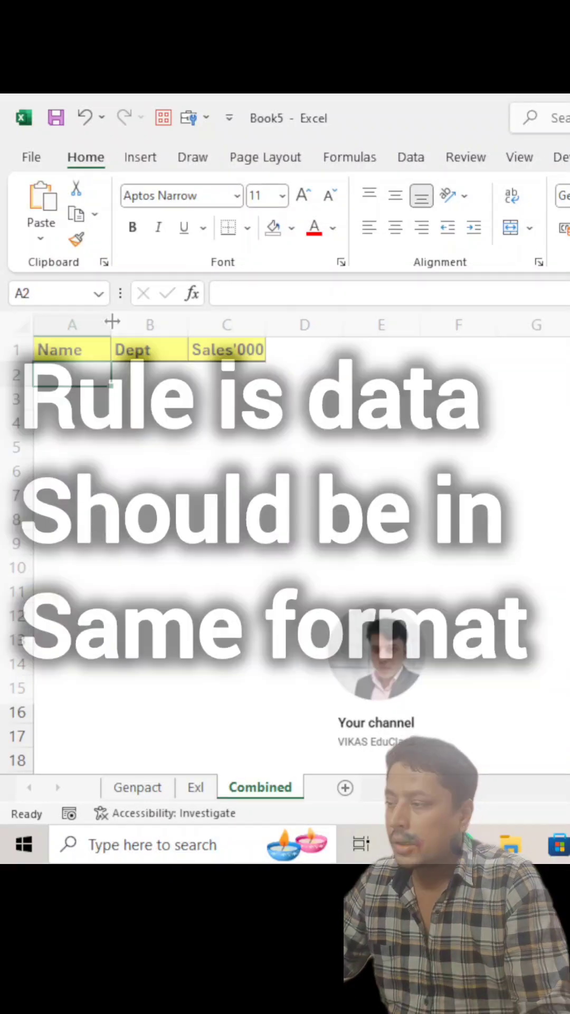
click(195, 788)
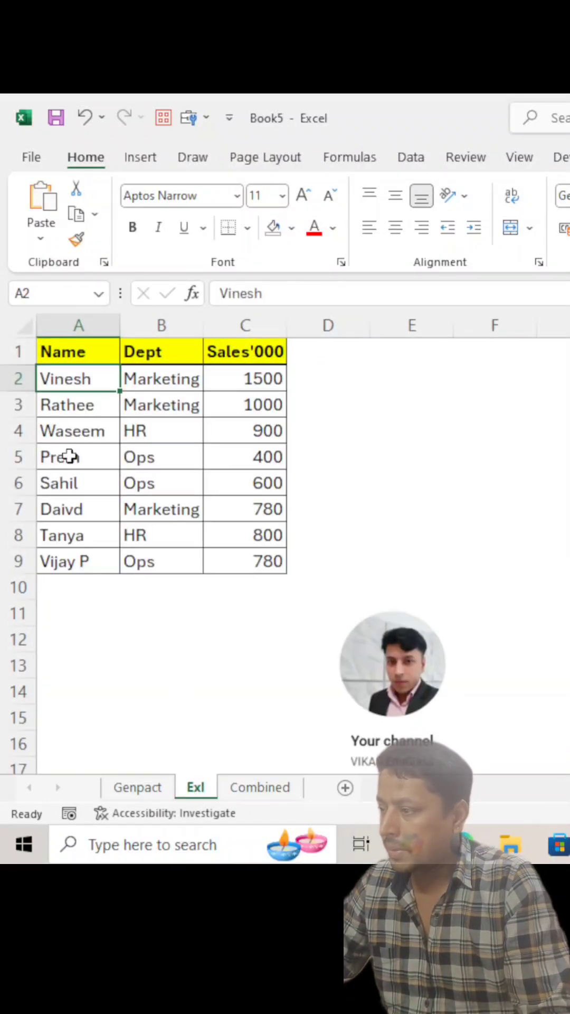
Select the Genpact data in A1:C8 and try the Create Table prompt, then cancel it
click(156, 783)
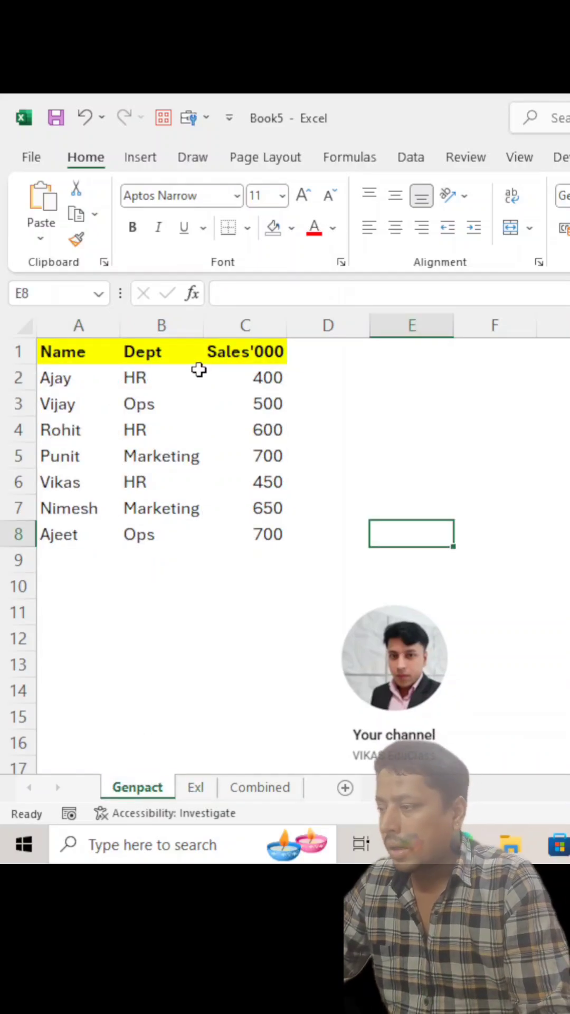
mouse_move(82, 357)
mouse_down()
mouse_move(150, 421)
mouse_move(199, 512)
mouse_move(240, 529)
mouse_up()
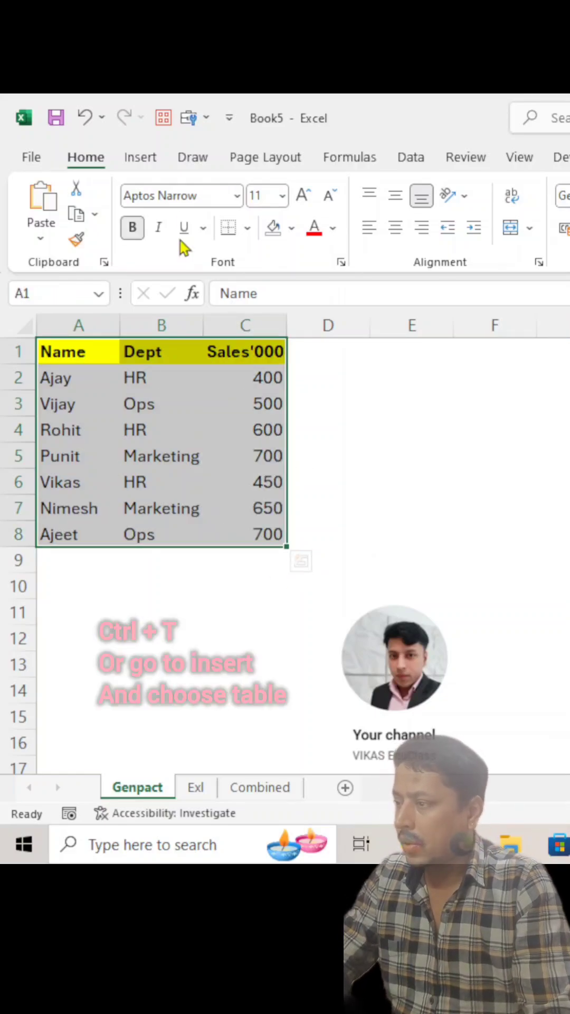
click(141, 157)
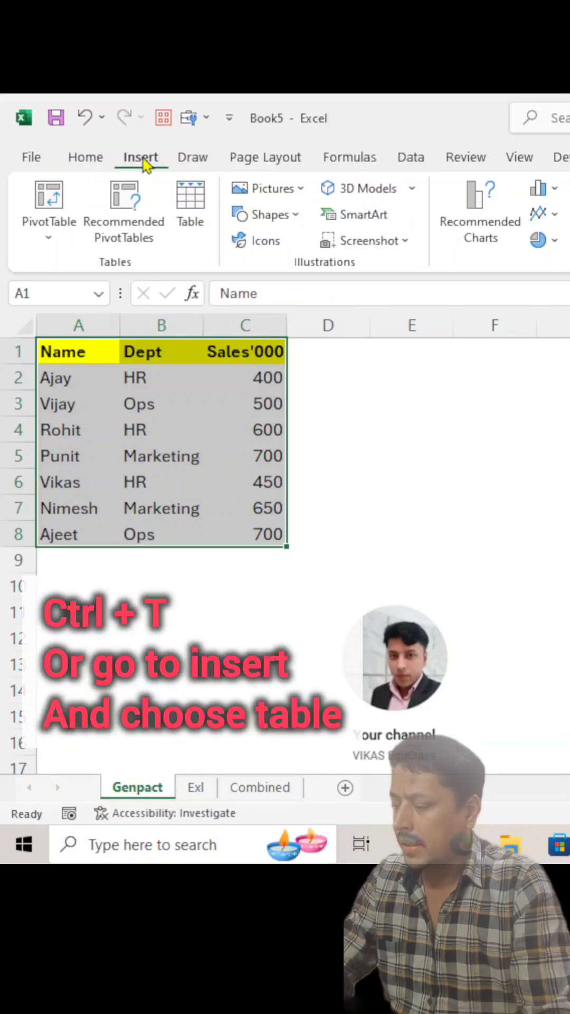
click(191, 202)
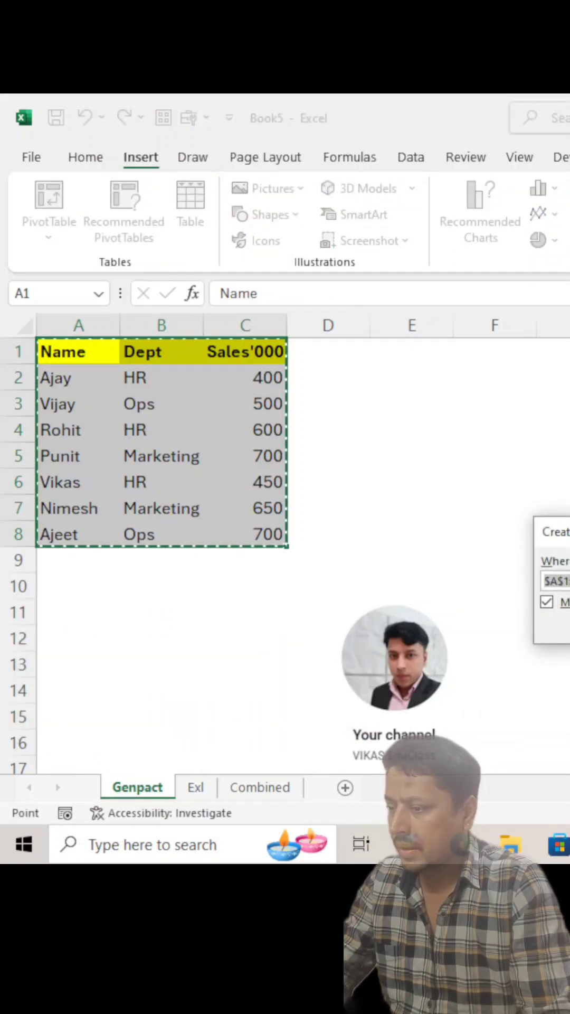
drag(554, 531, 163, 575)
key(Return)
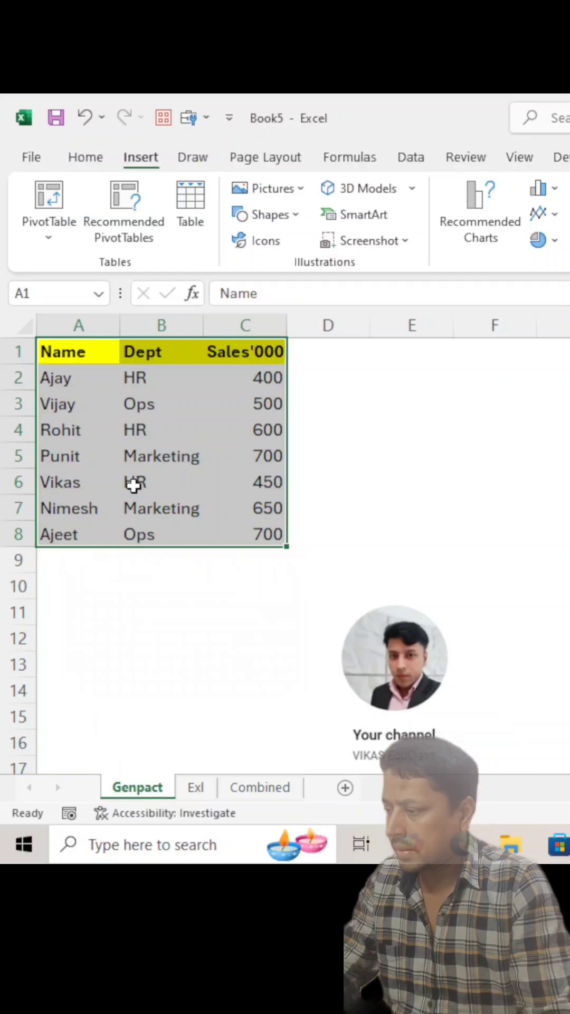
key(ctrl+t)
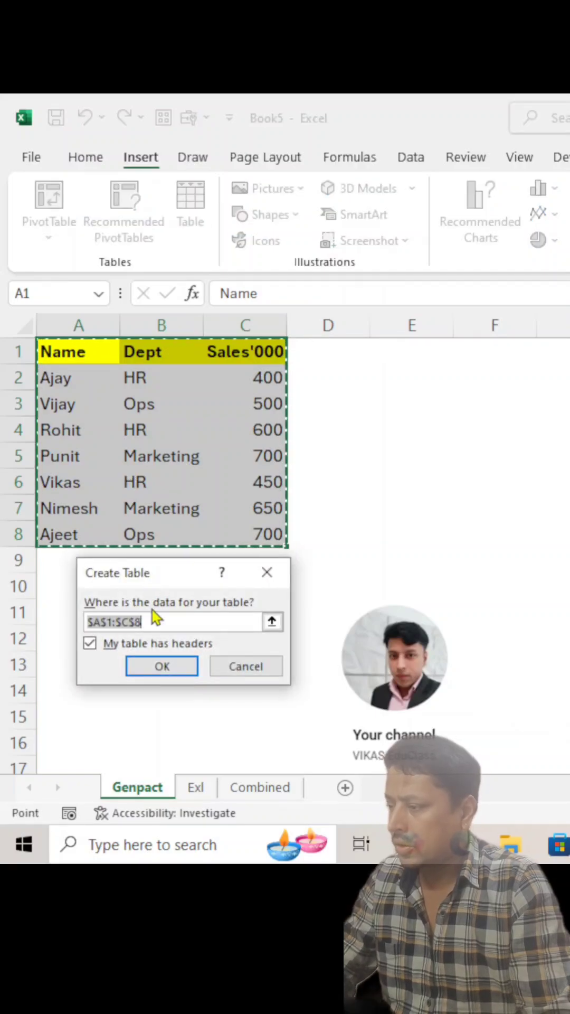
key(Escape)
Convert Genpact's A1:C8 into a formatted table and select its default Table1 name
drag(82, 342, 210, 529)
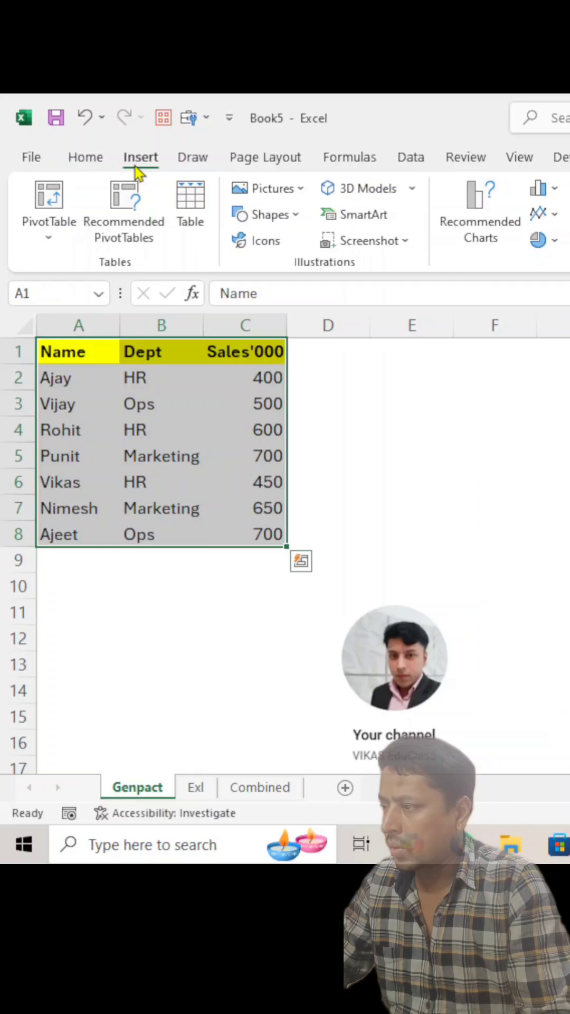
click(187, 206)
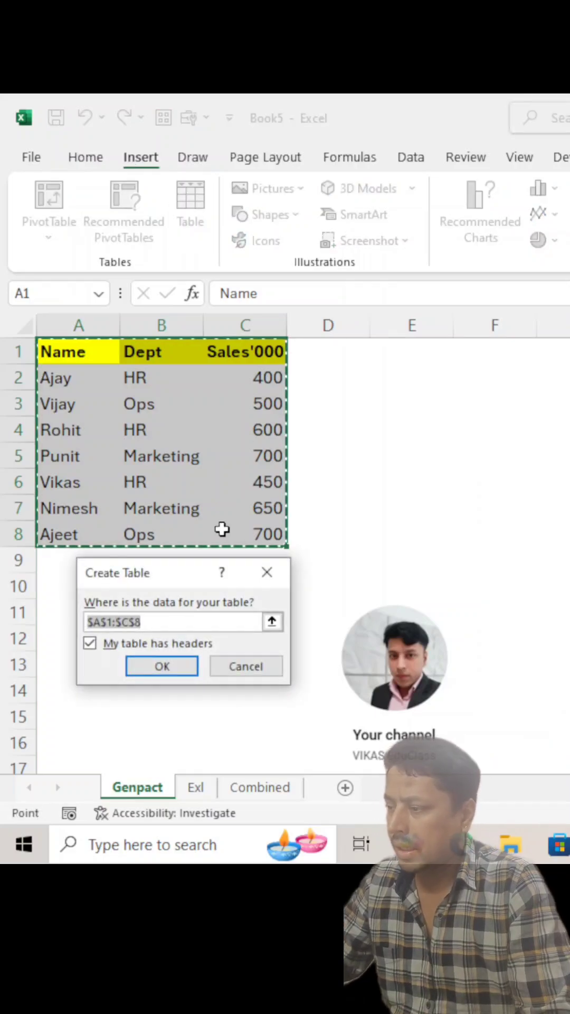
drag(176, 575, 169, 563)
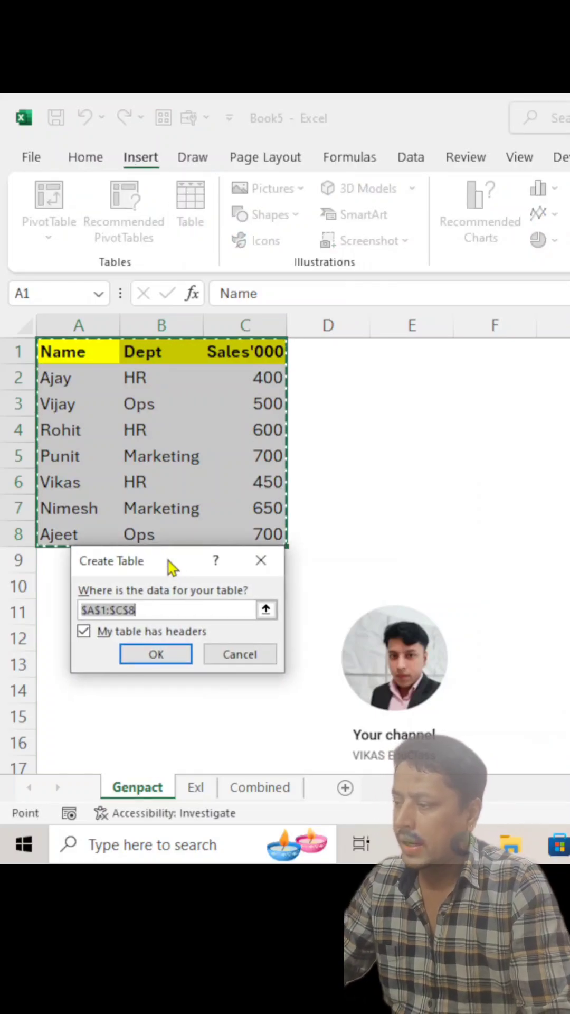
click(154, 658)
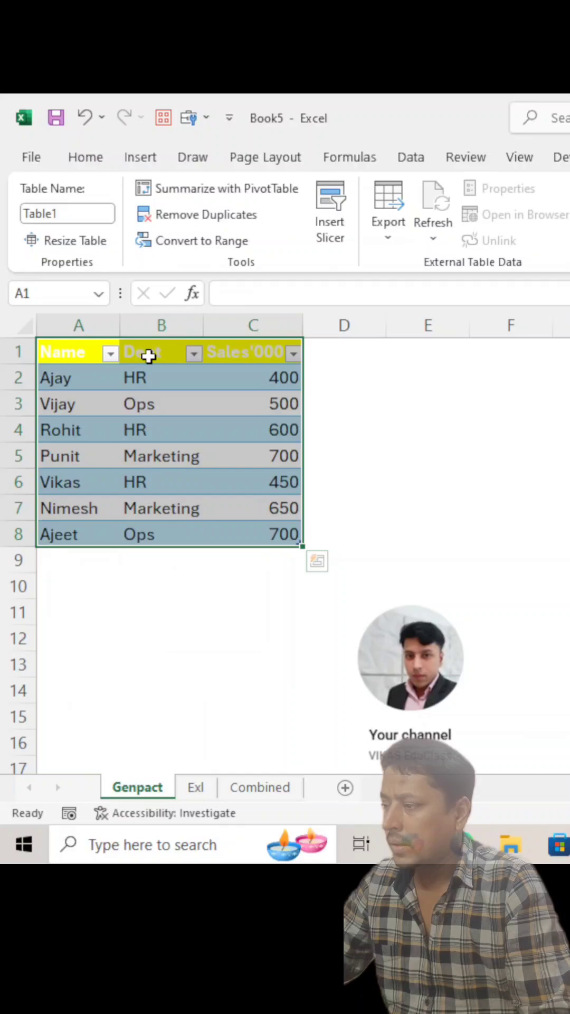
click(148, 356)
click(72, 339)
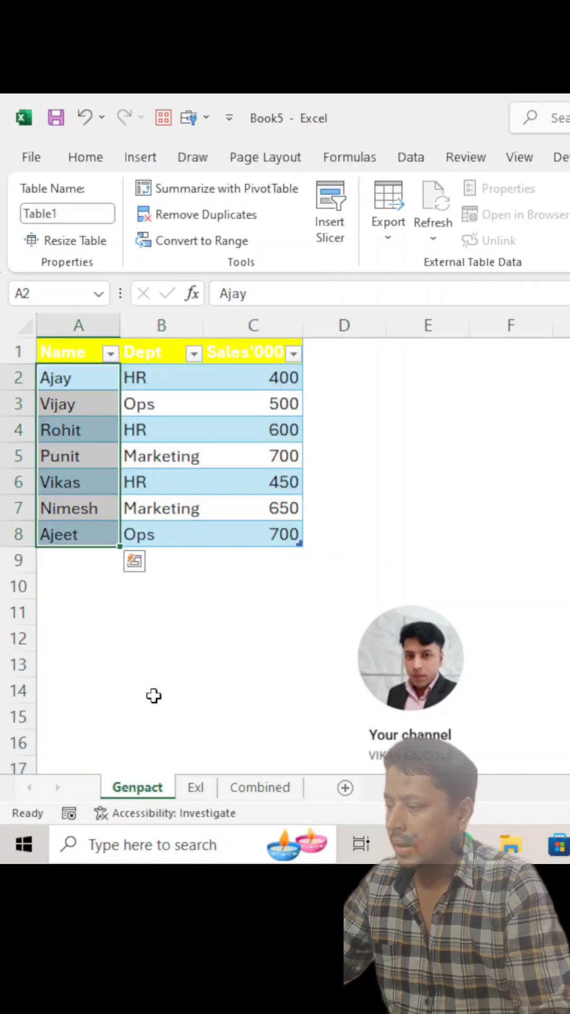
click(80, 213)
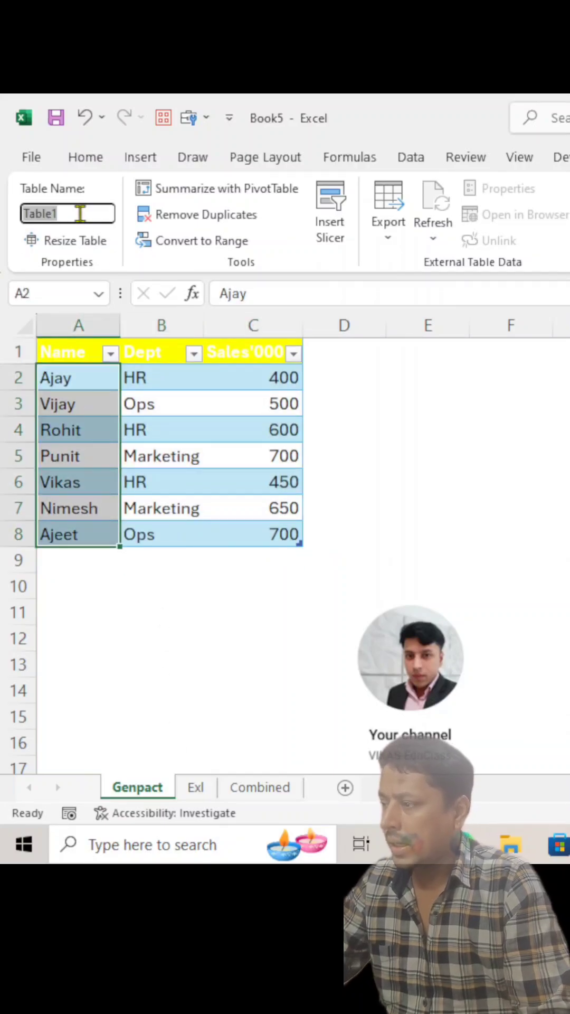
text(Genpact)
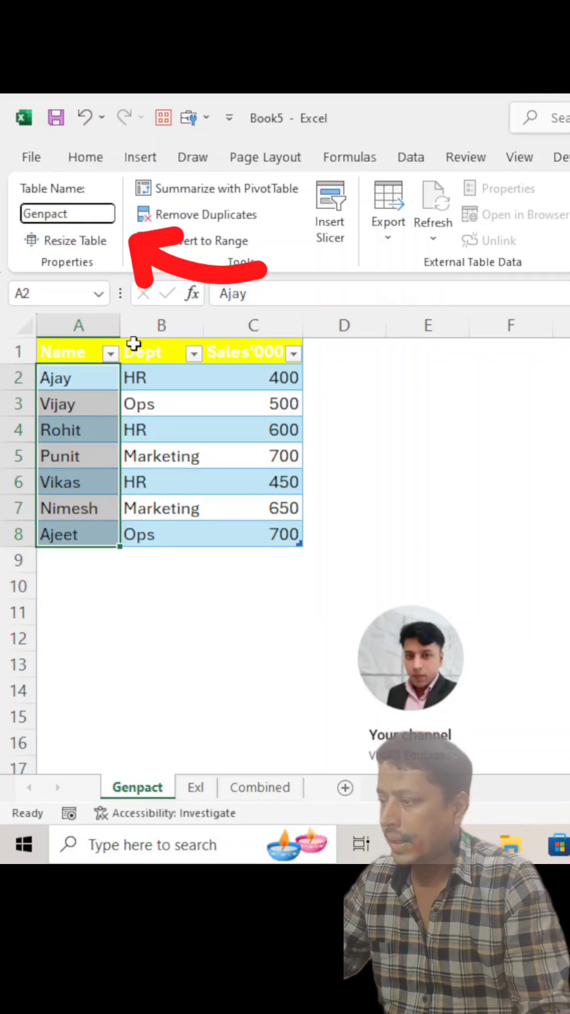
Convert the Exl sheet's A1:C9 data into a table with headers
click(133, 341)
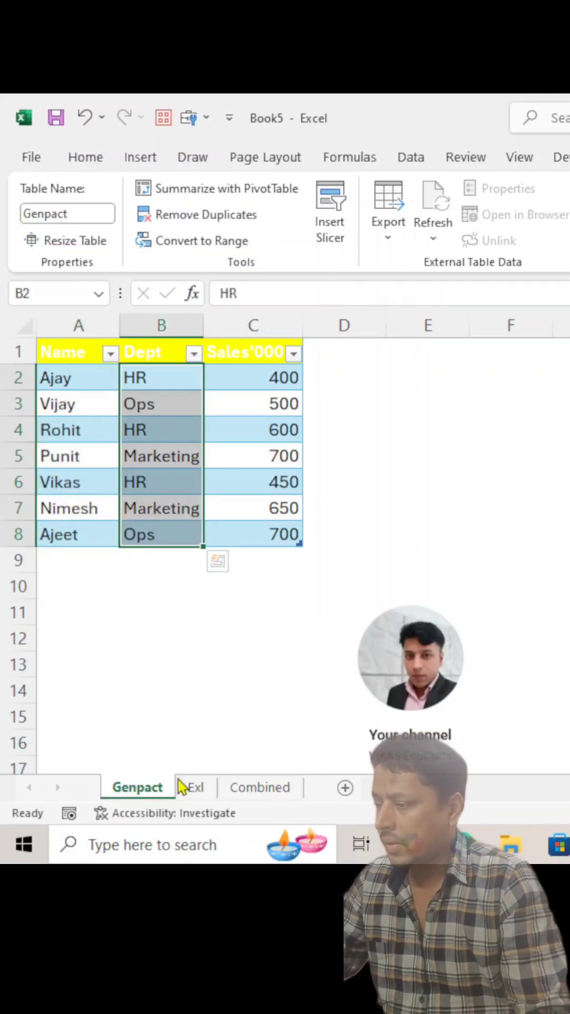
click(194, 787)
drag(79, 353, 226, 561)
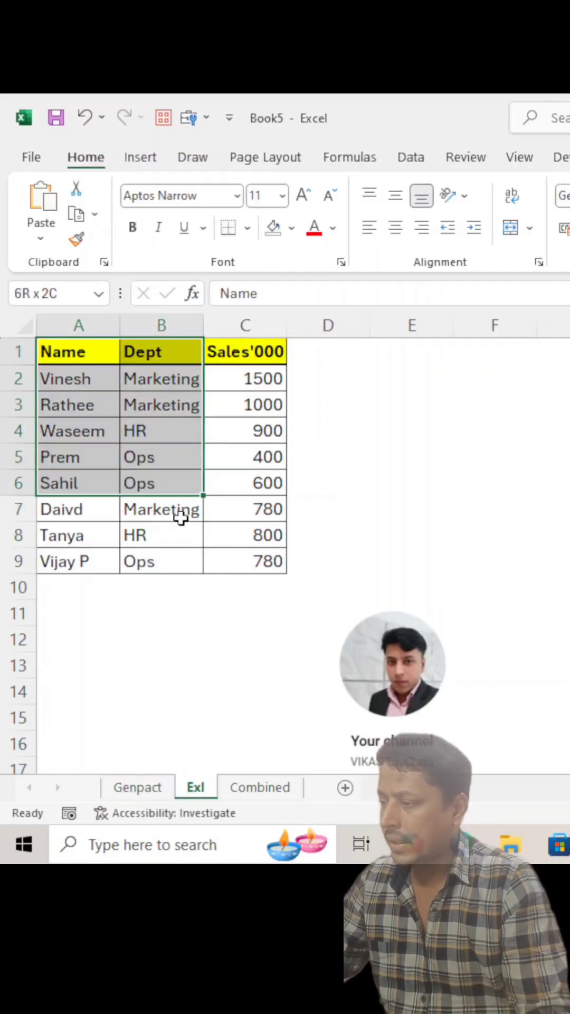
click(142, 163)
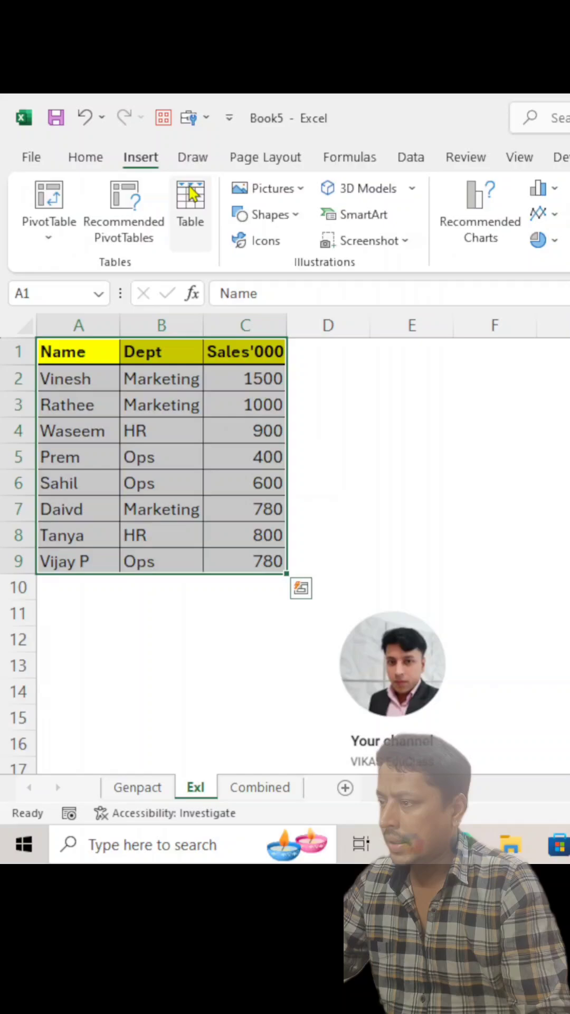
click(191, 207)
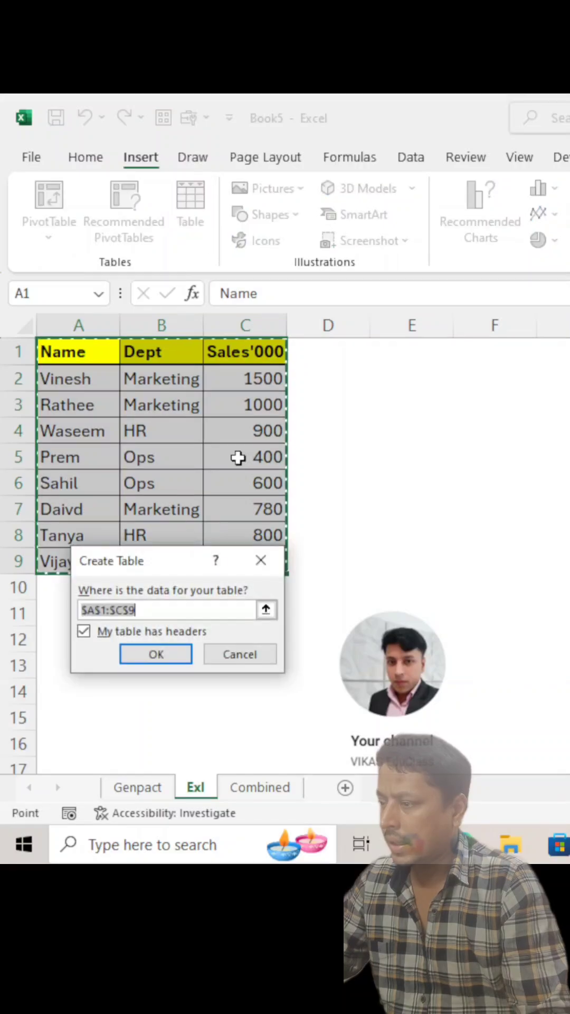
click(158, 658)
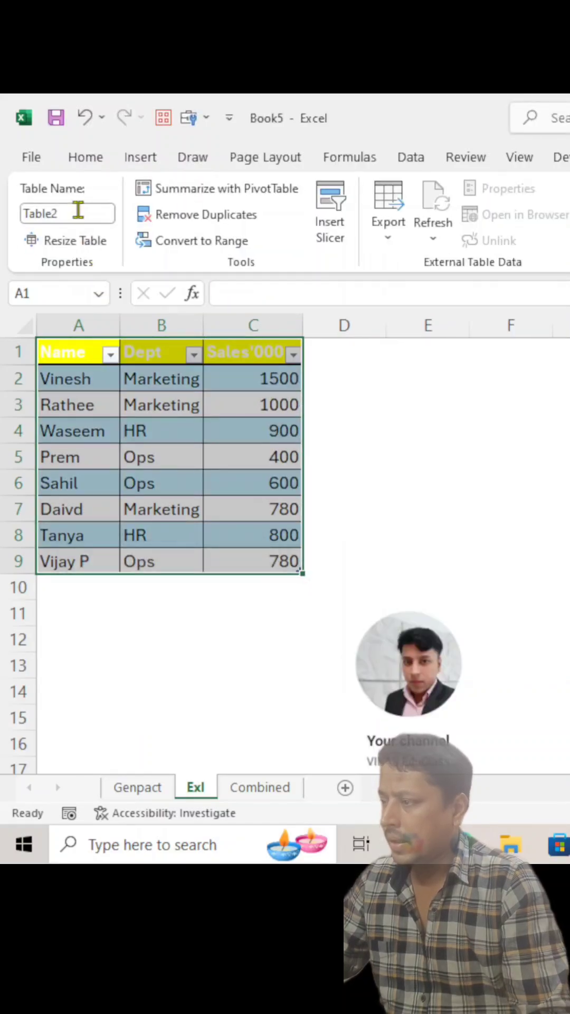
Rename the new table from Table2 to Exl
click(77, 212)
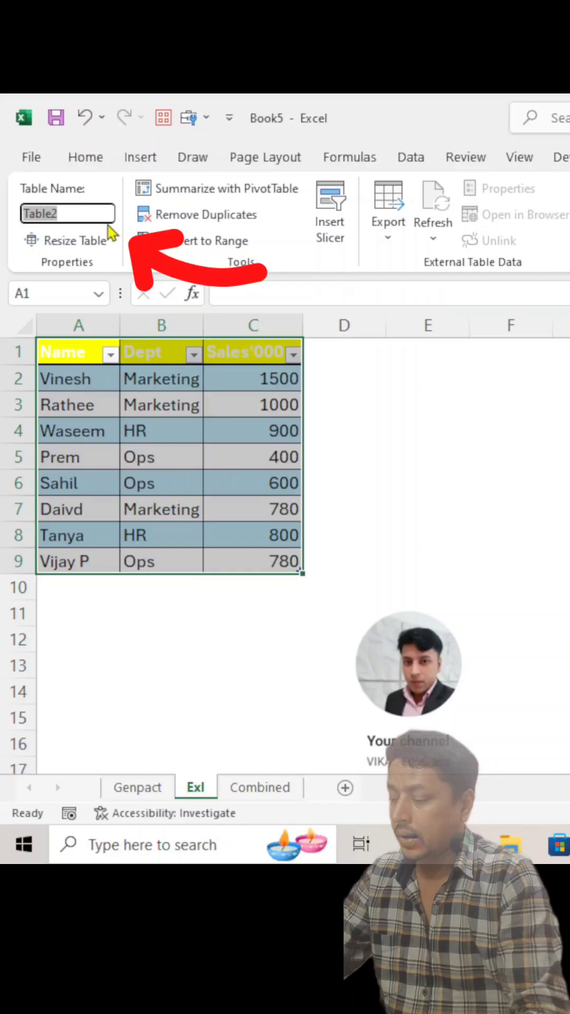
text(Exl)
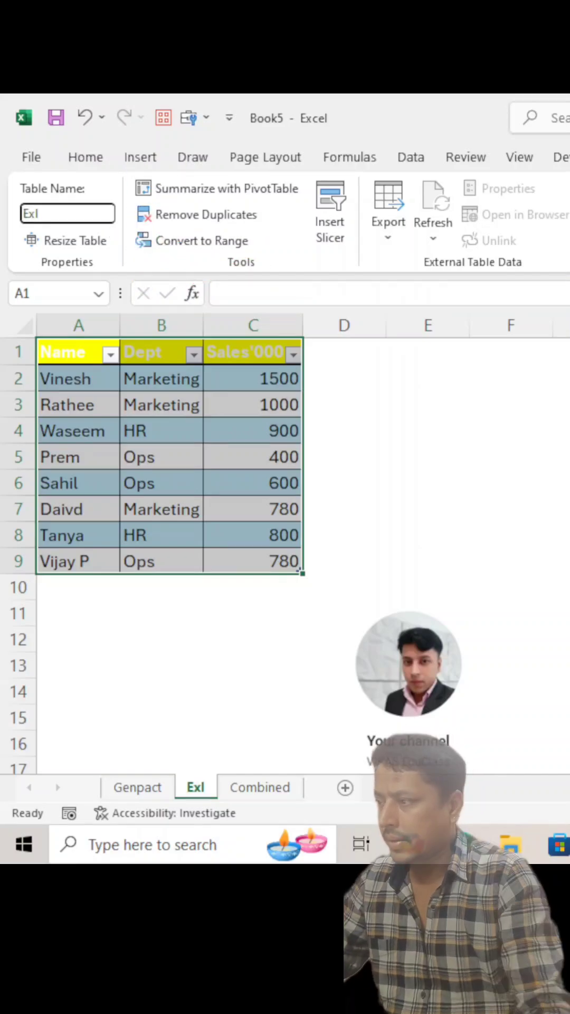
click(161, 385)
click(345, 382)
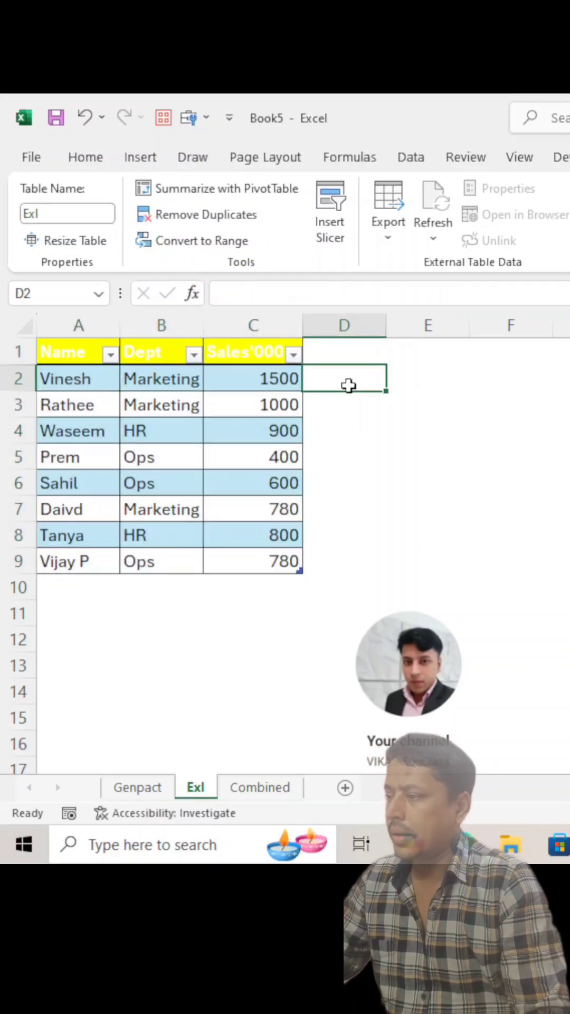
click(159, 387)
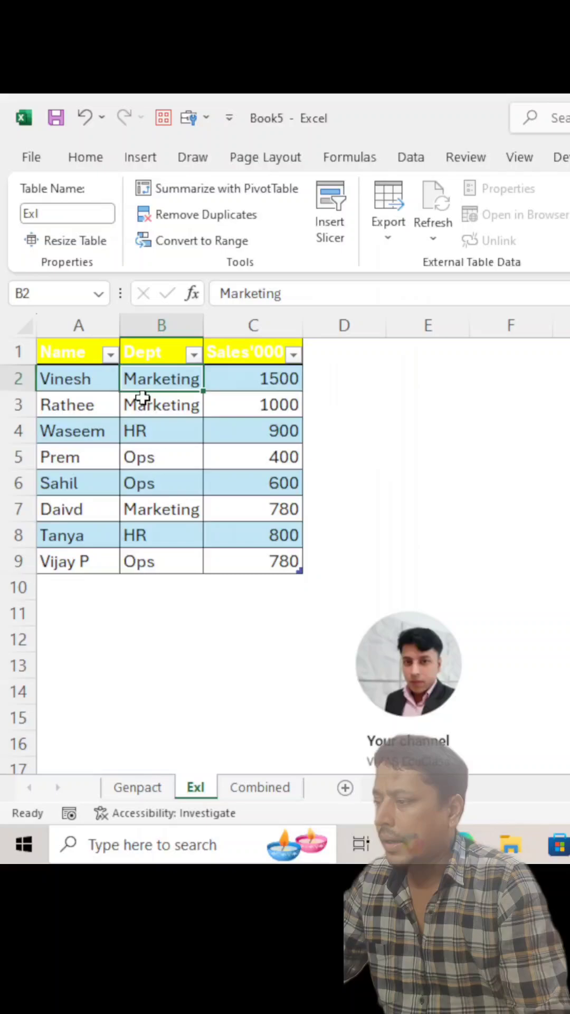
Below the Combined sheet's headers, begin a VSTACK formula with Genpact as its first array
click(258, 788)
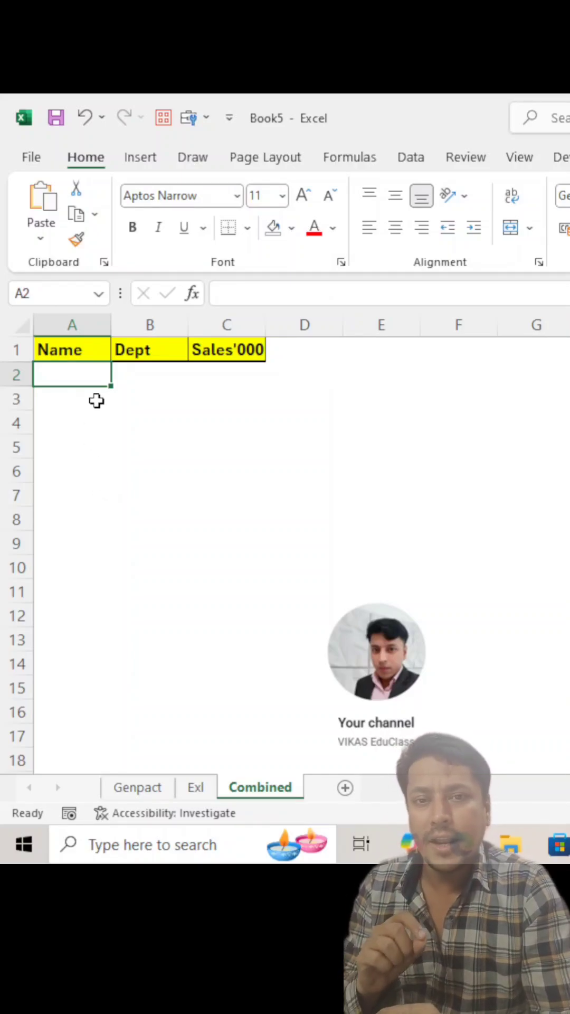
text(=)
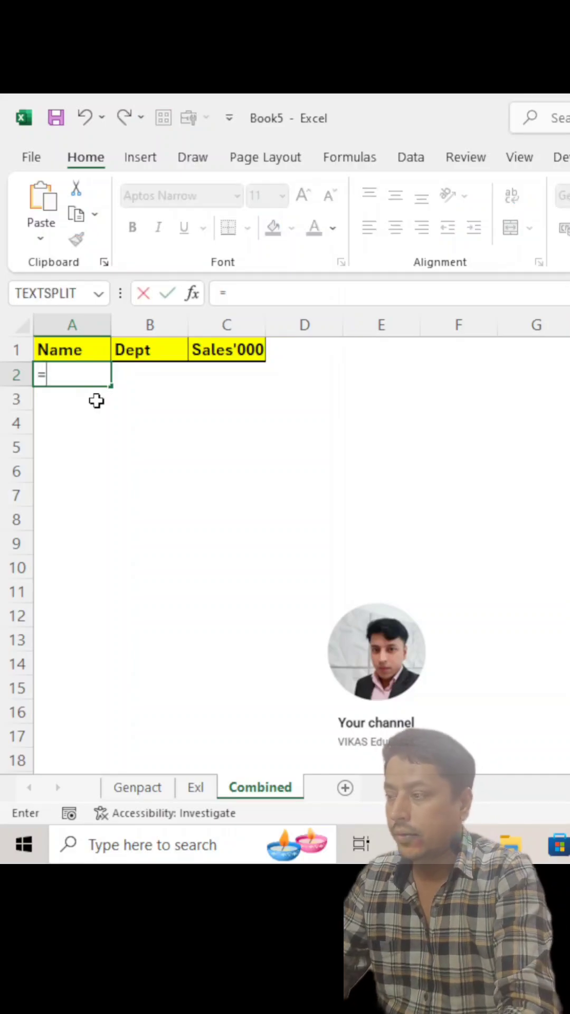
text(vl)
key(BackSpace)
text(s)
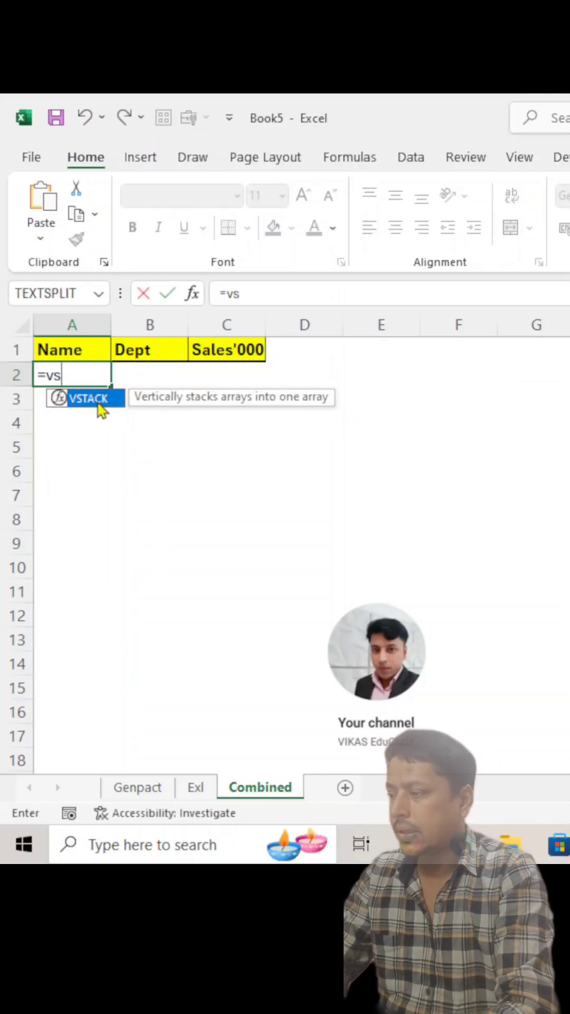
double_click(96, 400)
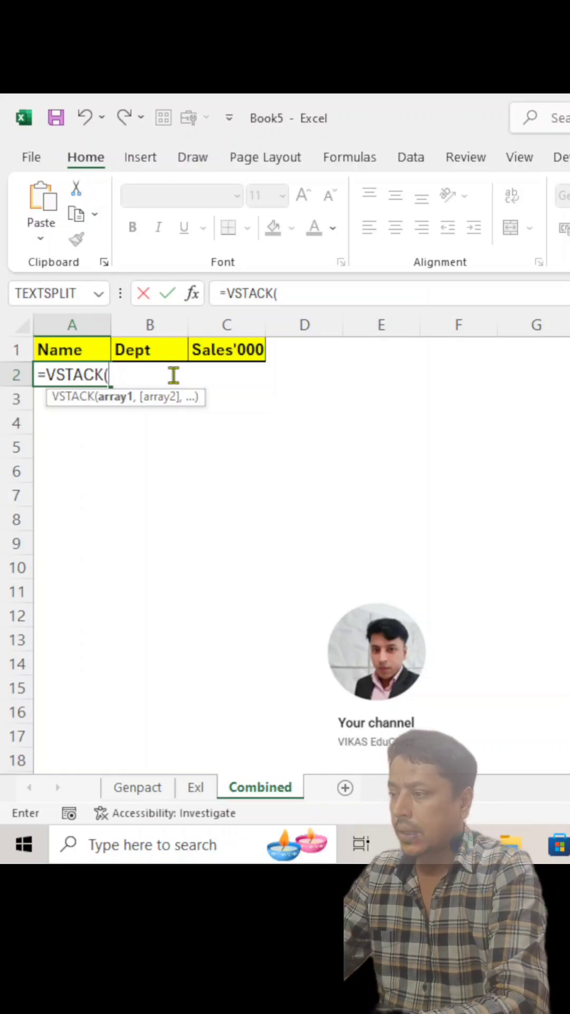
text(Gen)
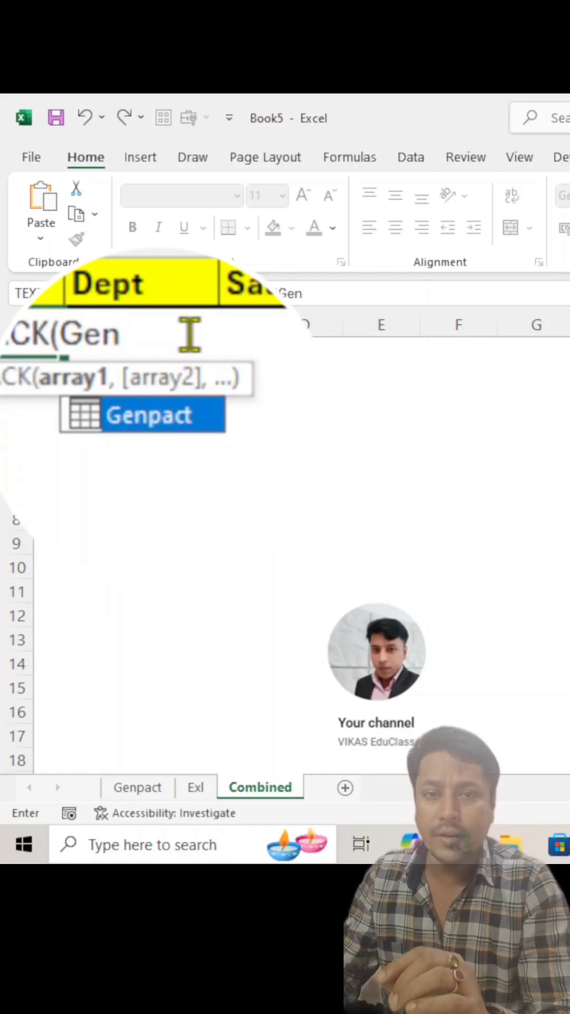
key(Tab)
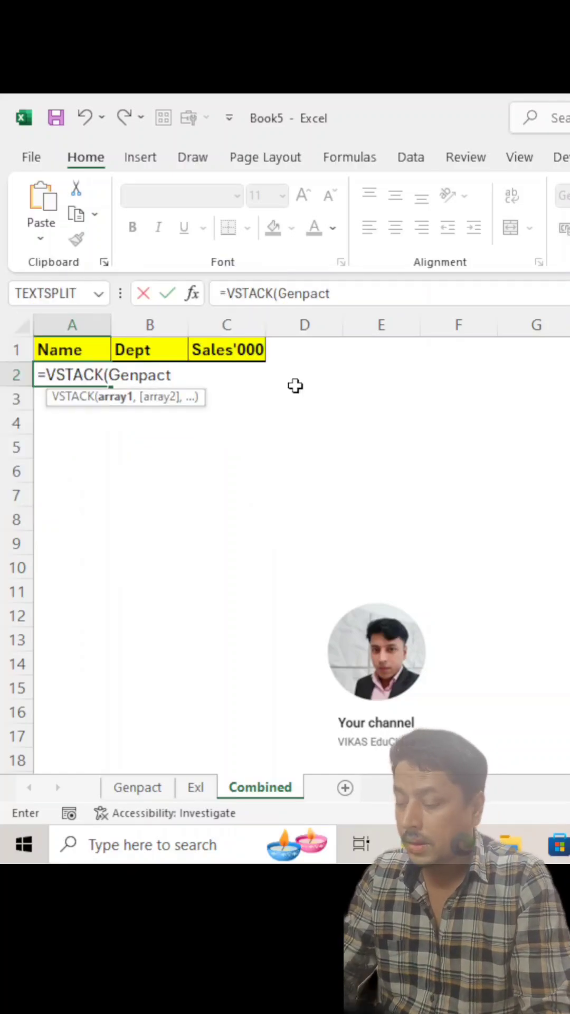
text(,)
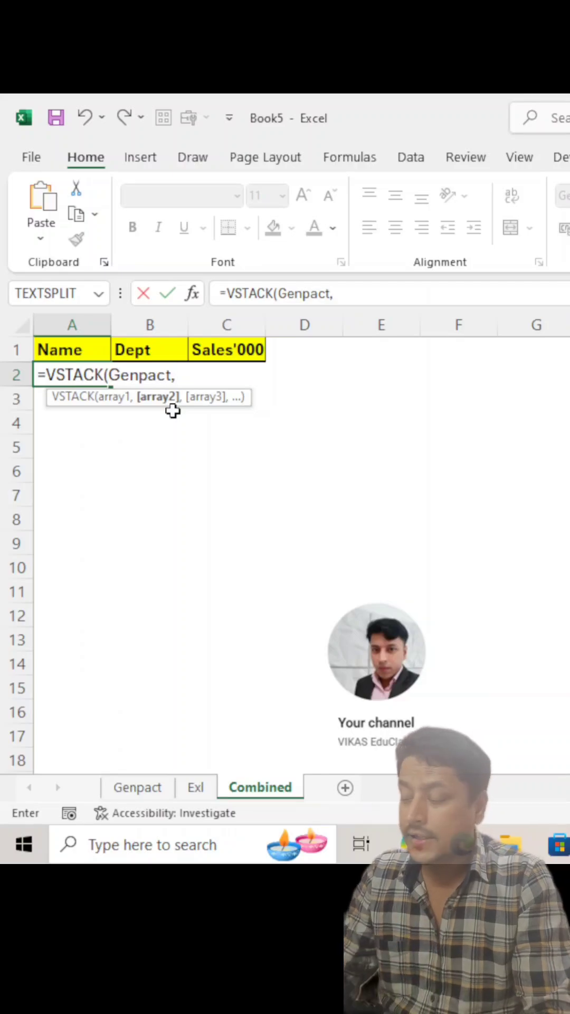
text(Exl)
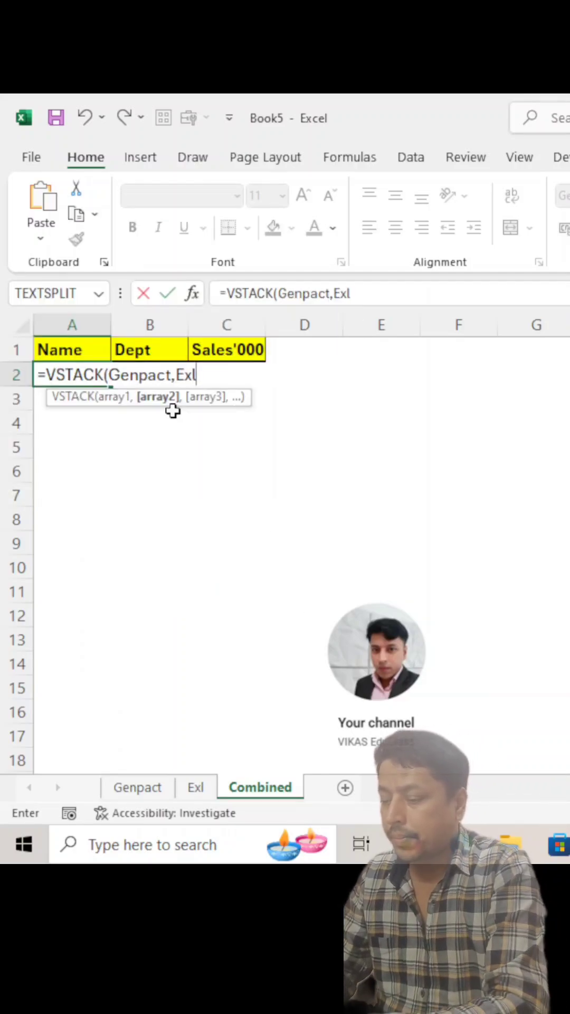
text())
key(Return)
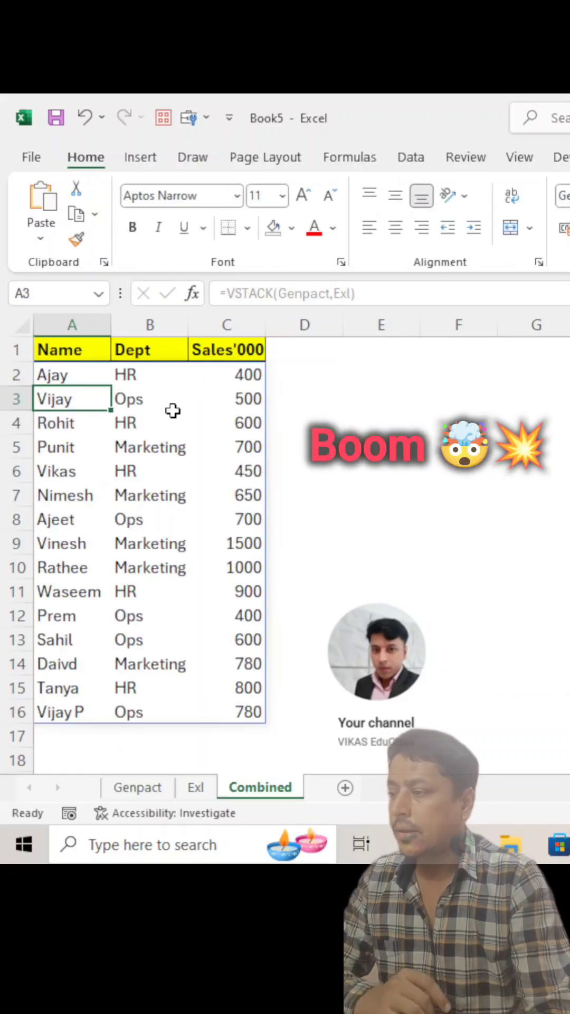